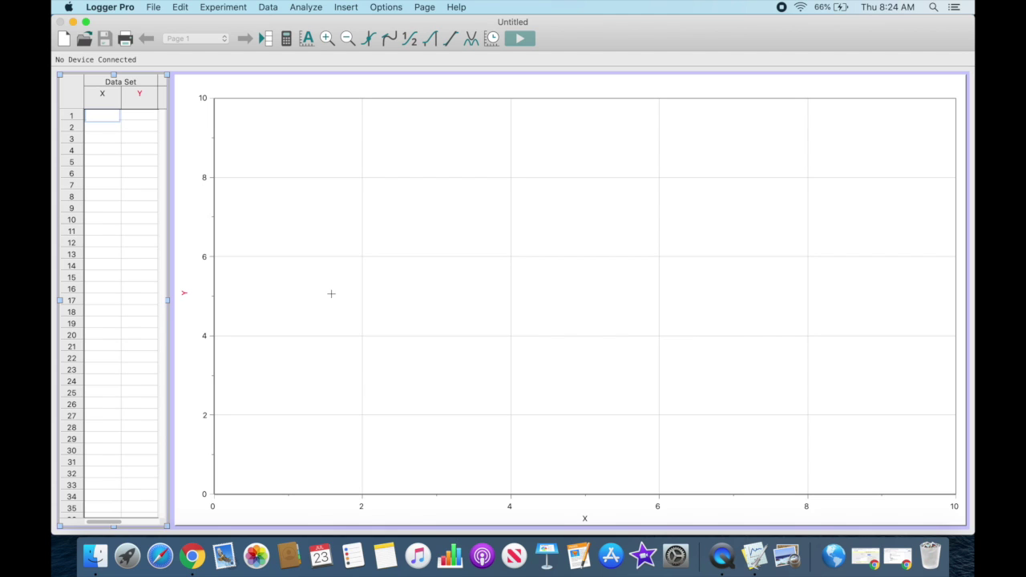
Enter eight X–Y pairs into the table, X from 0 to 0.07 and Y from 0 to 0.98
{"action": "left_click", "coordinate": [130, 557]}
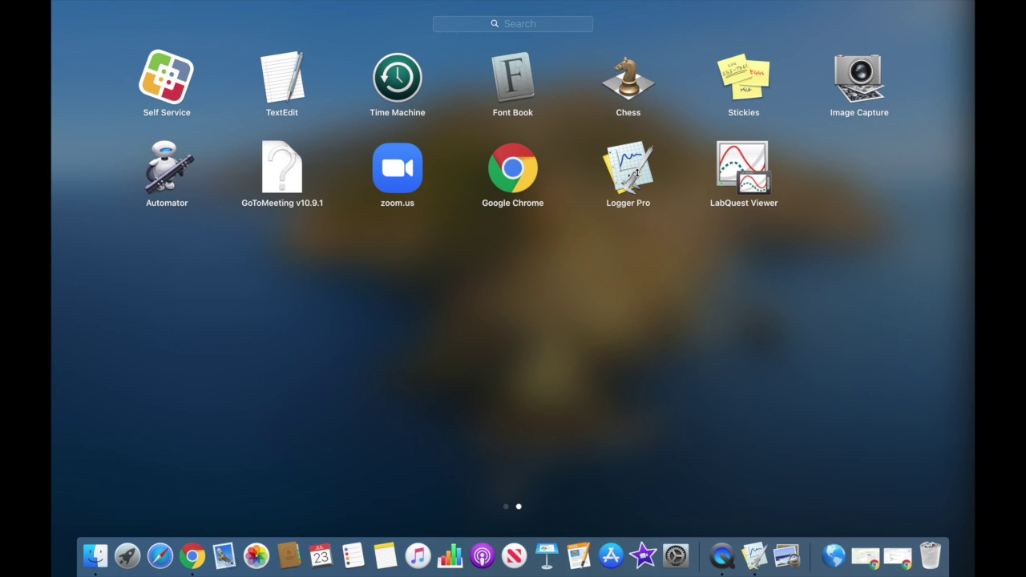
{"action": "left_click", "coordinate": [580, 384]}
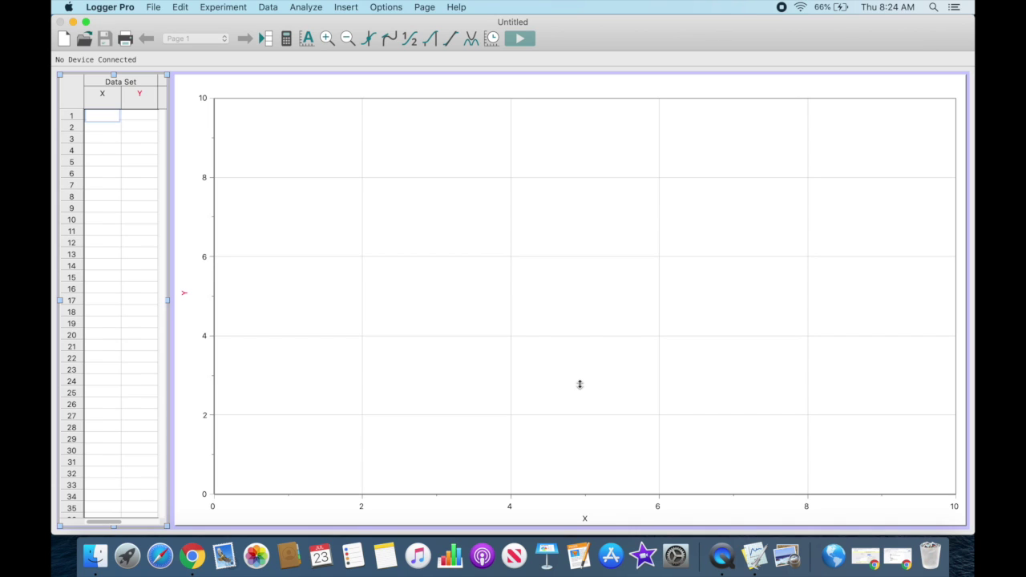
{"action": "left_click", "coordinate": [96, 115]}
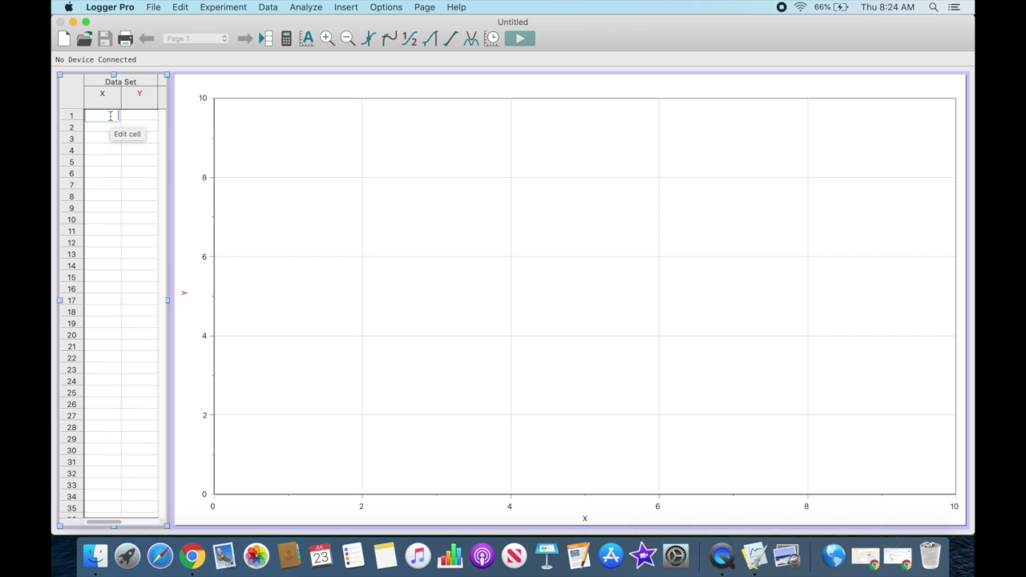
{"action": "type", "text": "0"}
{"action": "key", "text": "Tab"}
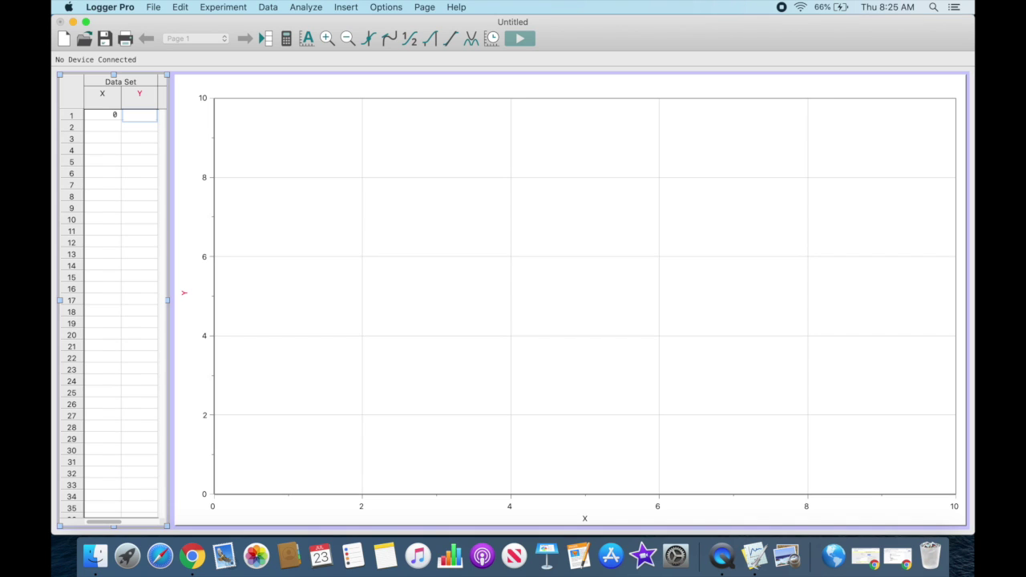
{"action": "type", "text": "0"}
{"action": "type", "text": " 0.01\t0.02 0.02\t0.08 0.03\t0.18 0.04\t"}
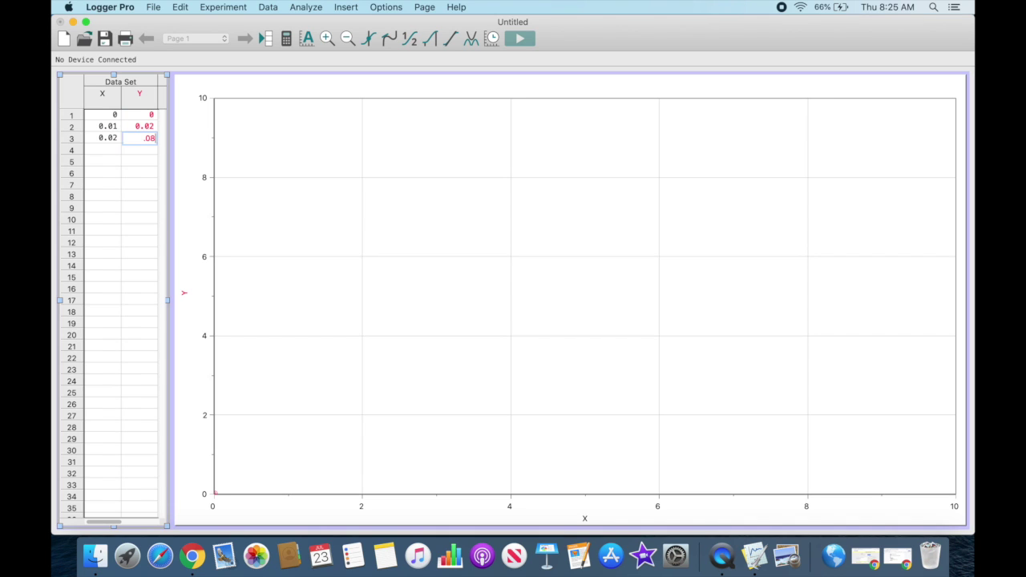
{"action": "type", "text": "0.32 0.05\t0.5 0.06\t0.72 0.07\t"}
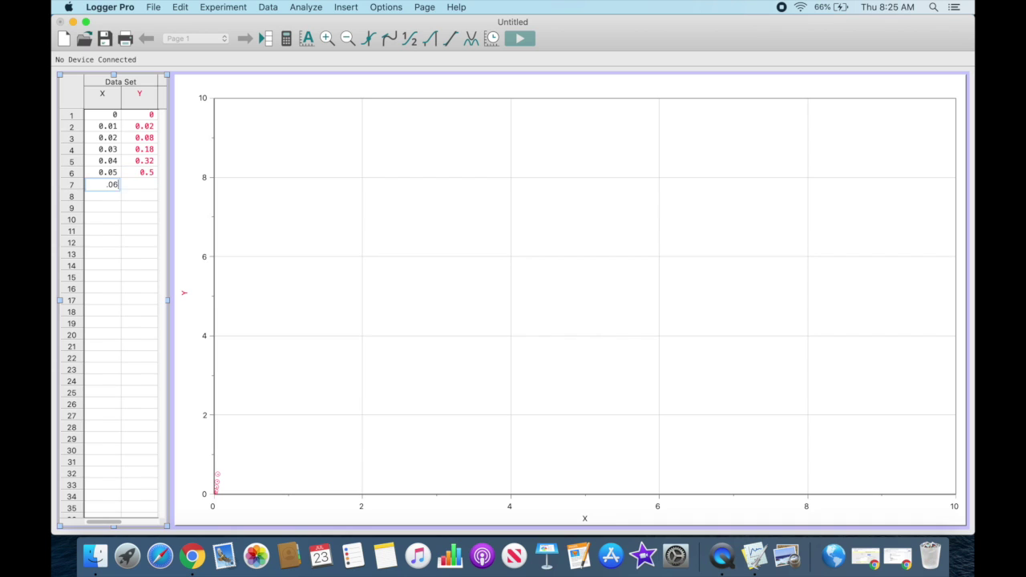
{"action": "type", "text": "0.98"}
{"action": "key", "text": "Return"}
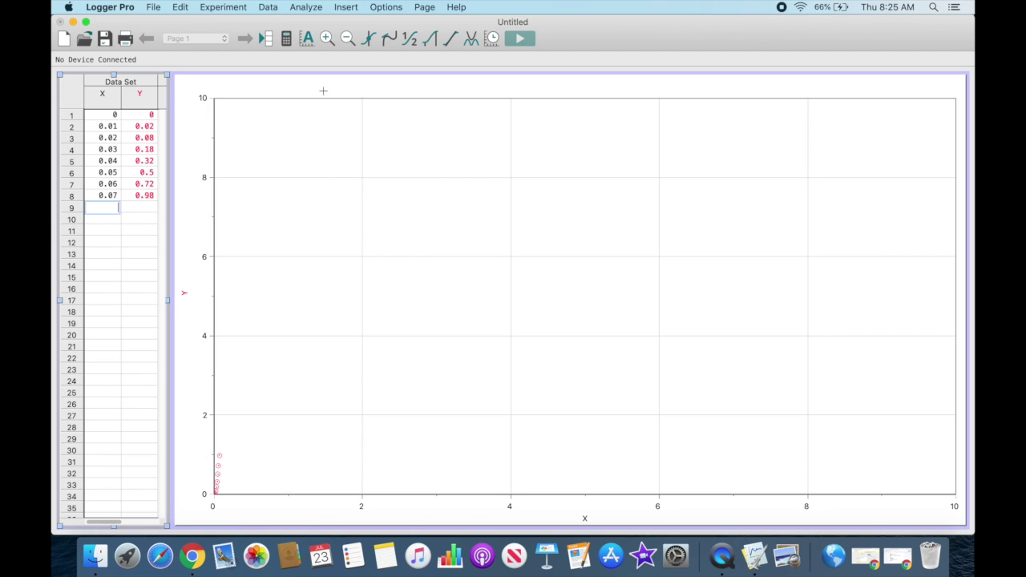
Autoscale the graph to the data so the axes span X 0–0.07 and Y 0–1
{"action": "left_click", "coordinate": [307, 39]}
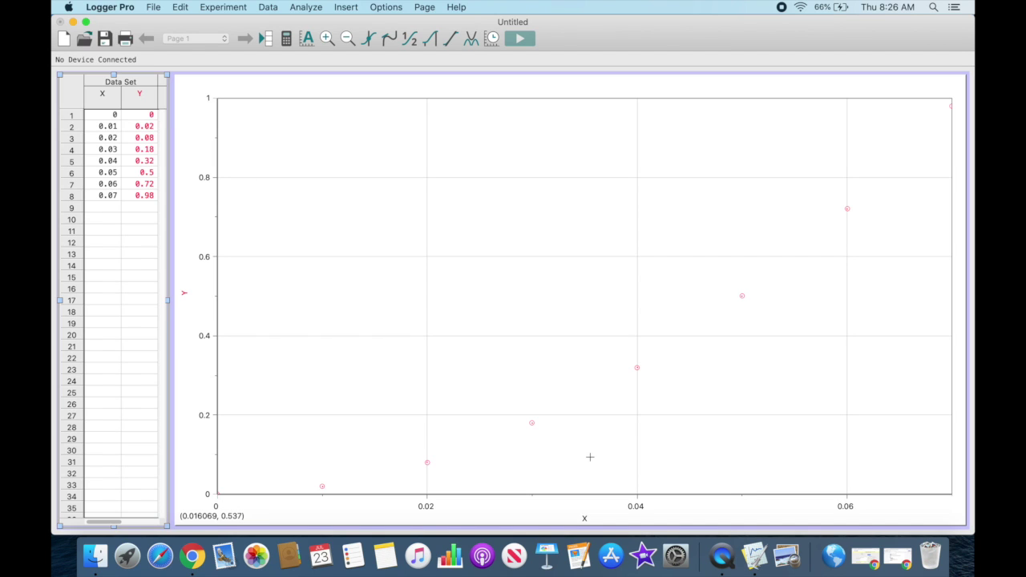
{"action": "left_click", "coordinate": [584, 519]}
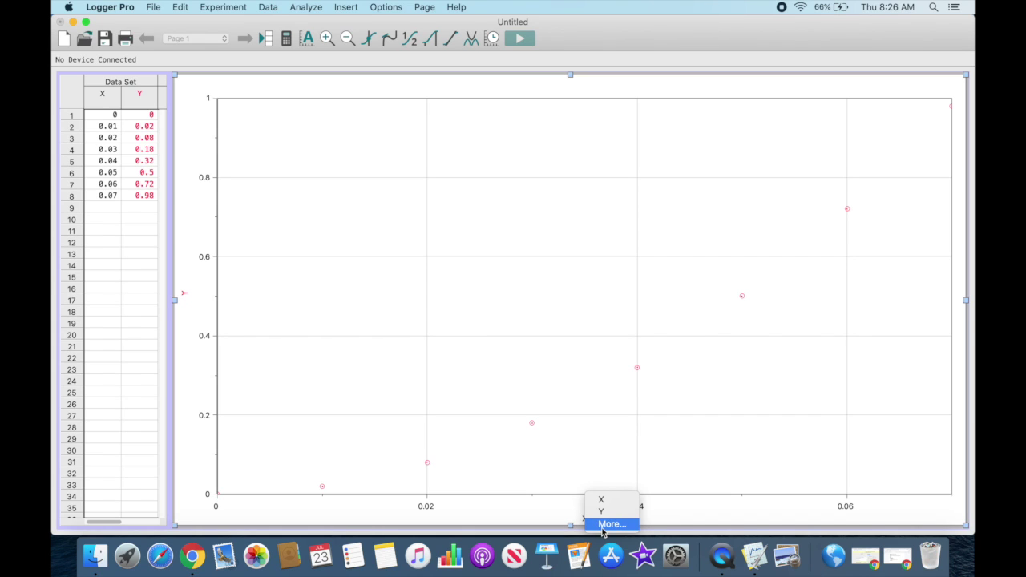
{"action": "left_click", "coordinate": [103, 97]}
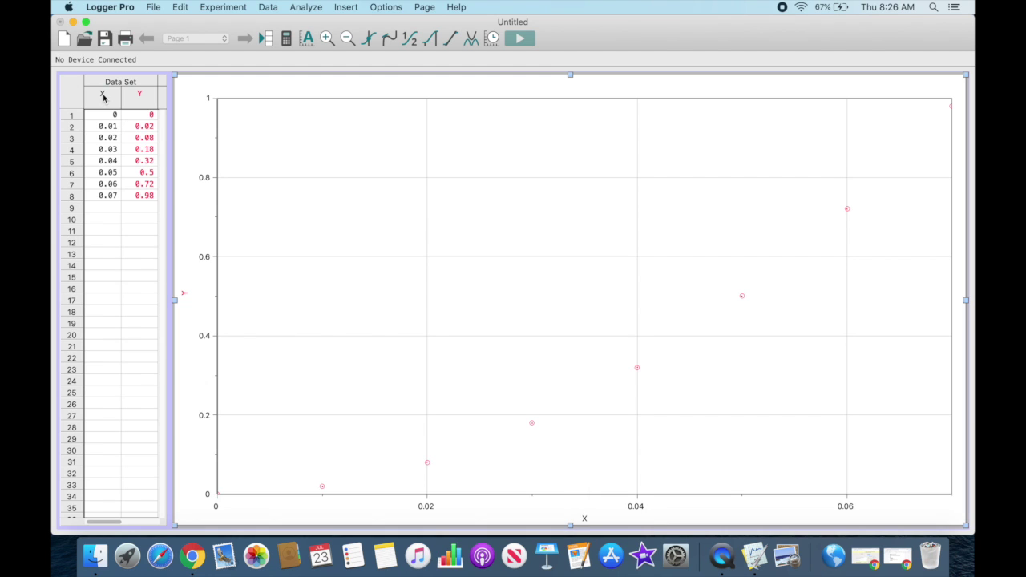
Set the X column's options to name 'Distance Stretched', short name 'Distance', units 'Meters'
{"action": "double_click", "coordinate": [102, 97]}
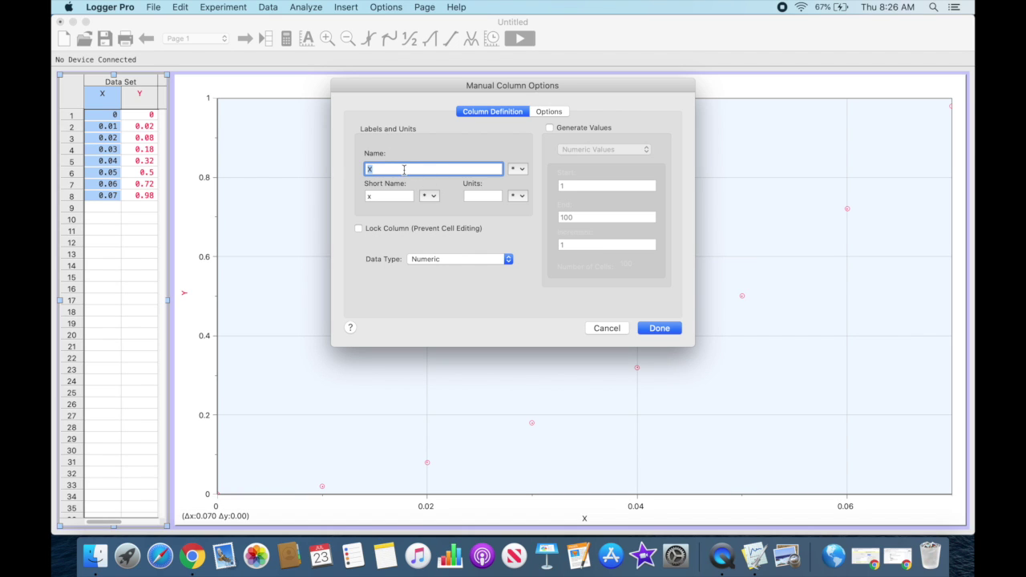
{"action": "type", "text": "Distance Stretched"}
{"action": "left_click", "coordinate": [386, 196]}
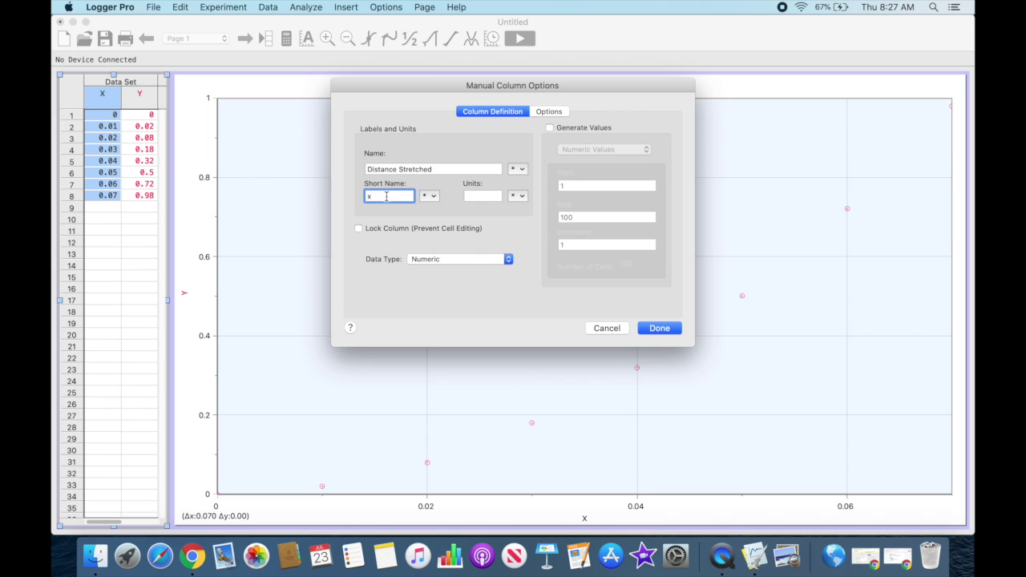
{"action": "key", "text": "BackSpace"}
{"action": "type", "text": "Distance"}
{"action": "left_click", "coordinate": [484, 193]}
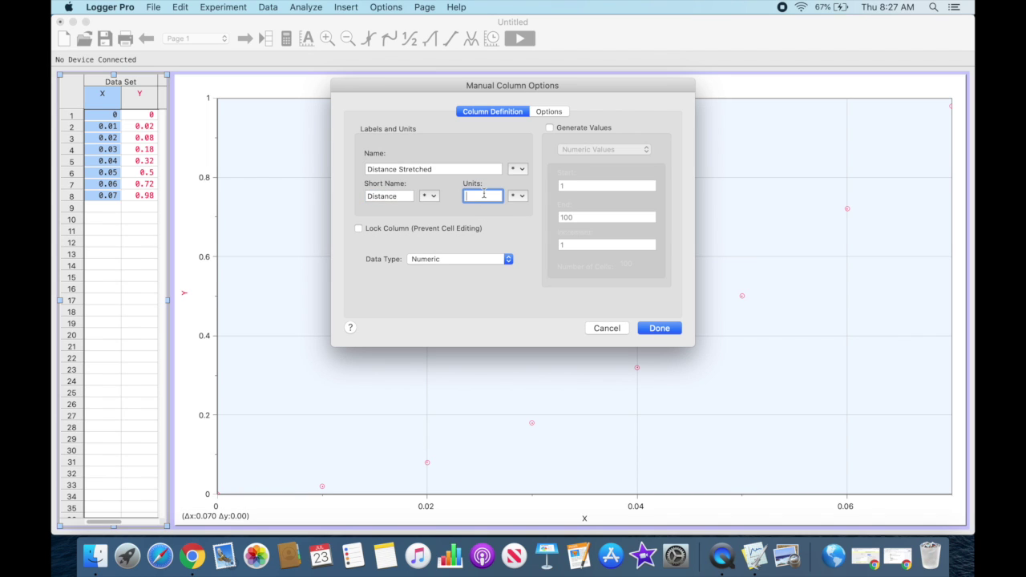
{"action": "type", "text": "Meters"}
{"action": "left_click", "coordinate": [660, 328]}
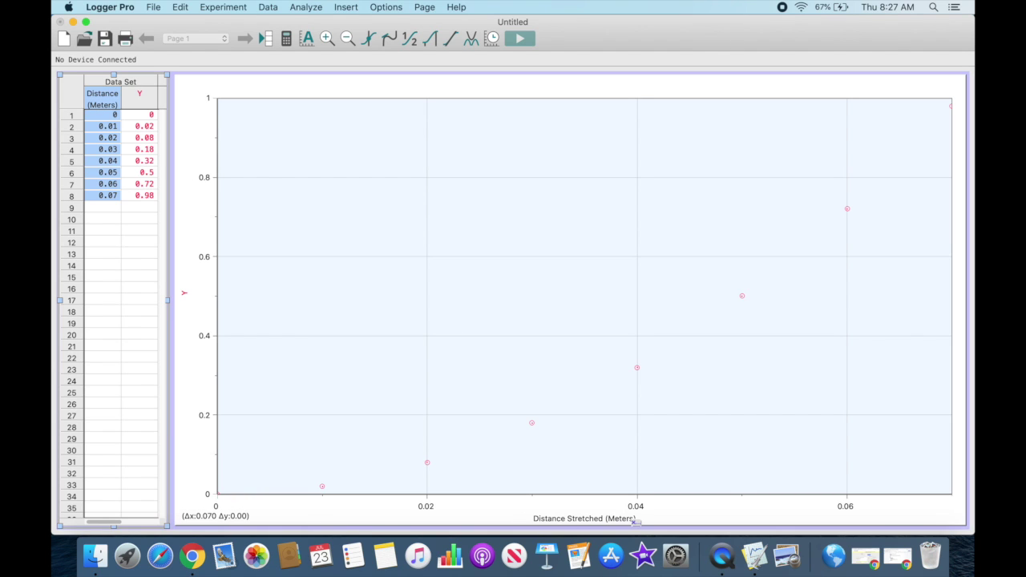
Set the Y column's options to name 'Potential Energy', short name 'PE', units 'Joules'
{"action": "double_click", "coordinate": [141, 98]}
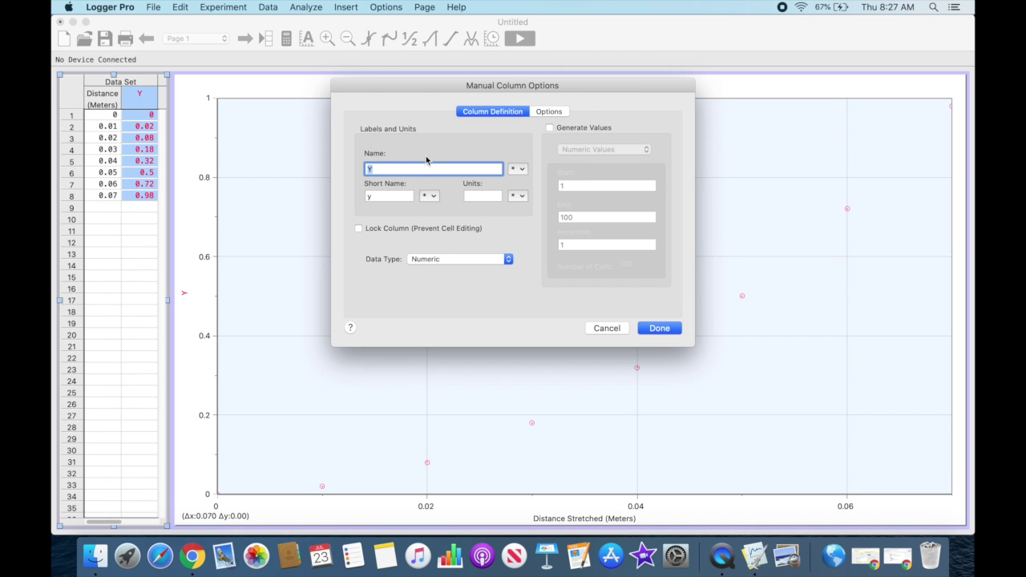
{"action": "type", "text": "Potential Energy"}
{"action": "left_click", "coordinate": [380, 197]}
{"action": "type", "text": "PE"}
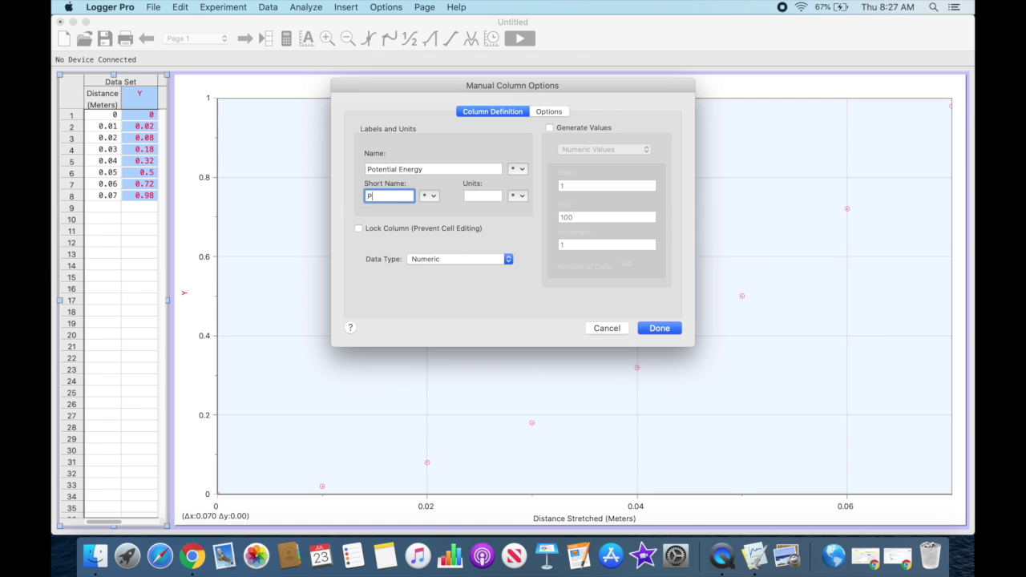
{"action": "left_click", "coordinate": [487, 196]}
{"action": "type", "text": "Joules"}
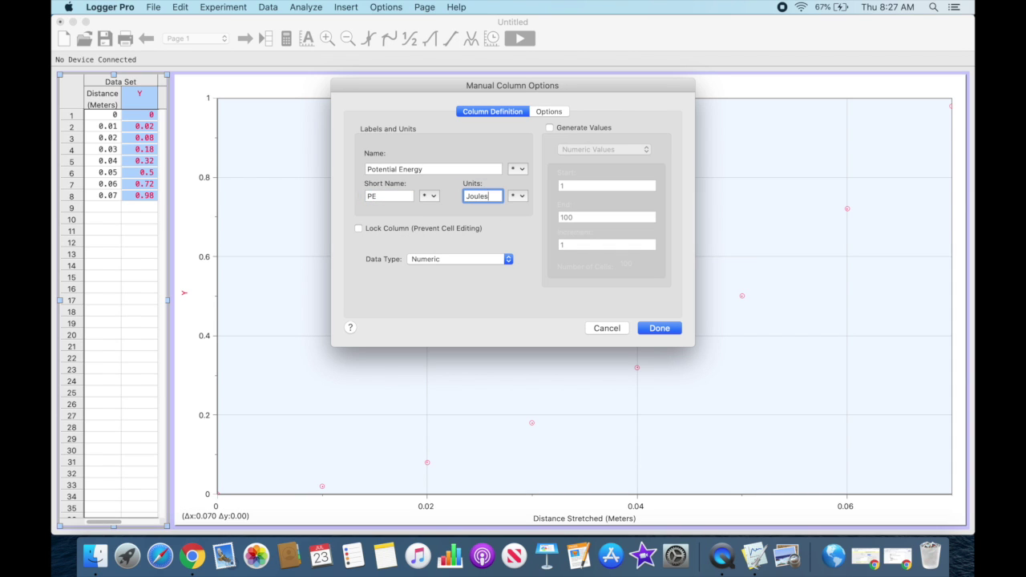
{"action": "left_click", "coordinate": [659, 330]}
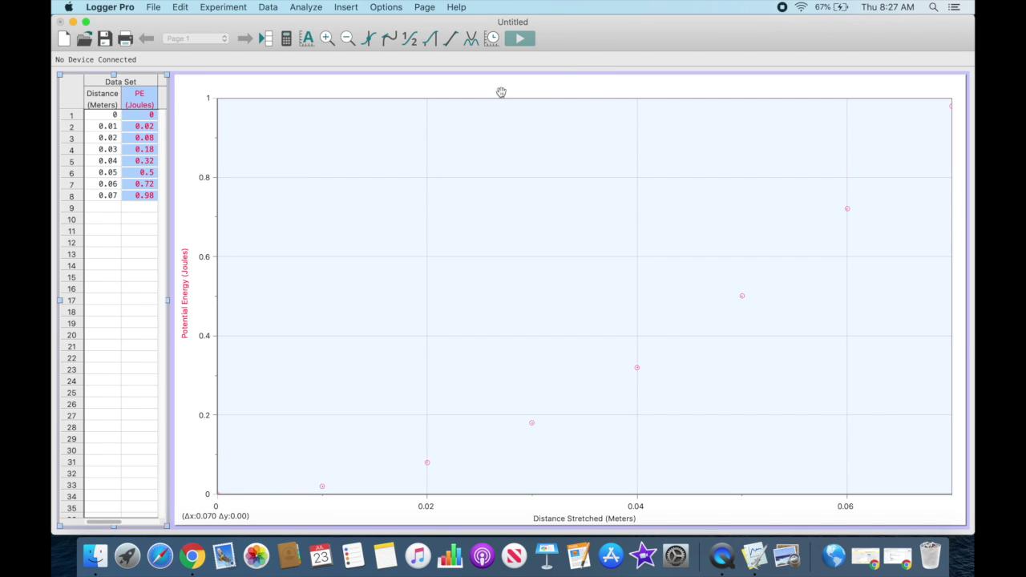
Enter 'Potential Energy vs. Distance Stretched' as the graph title in Graph Options
{"action": "double_click", "coordinate": [564, 91]}
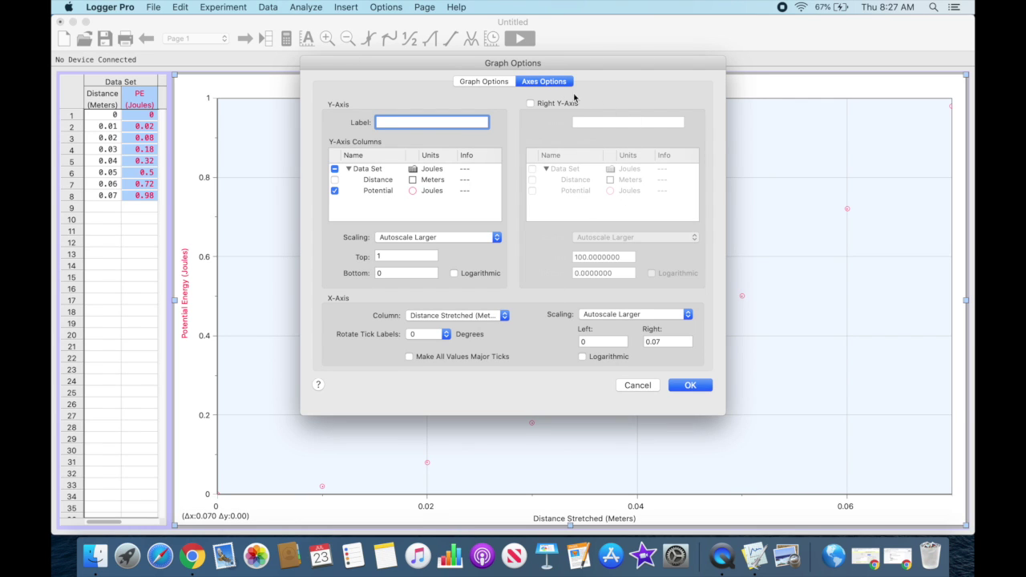
{"action": "left_click", "coordinate": [491, 82]}
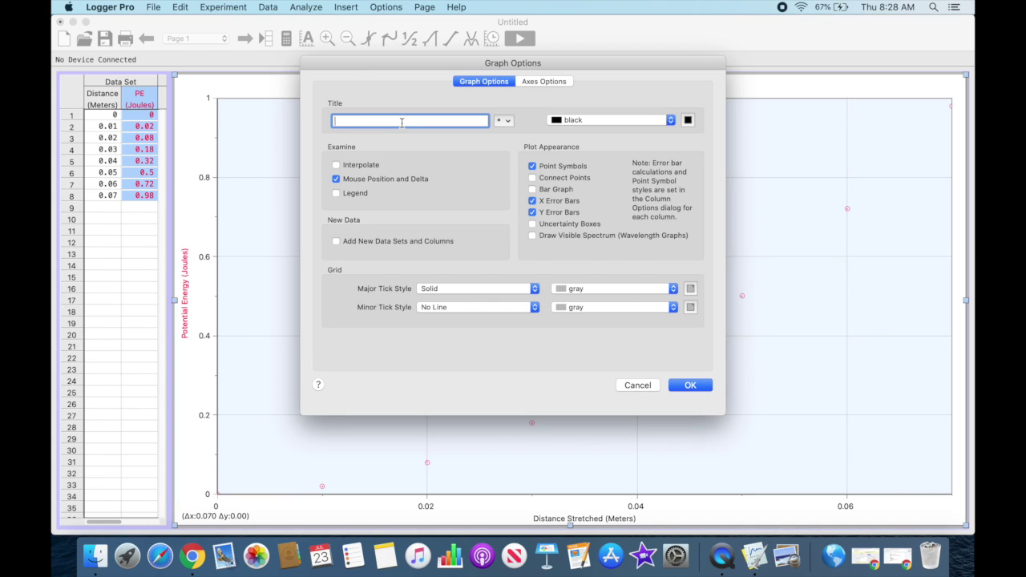
{"action": "type", "text": "Potential Energy vs. Distance S"}
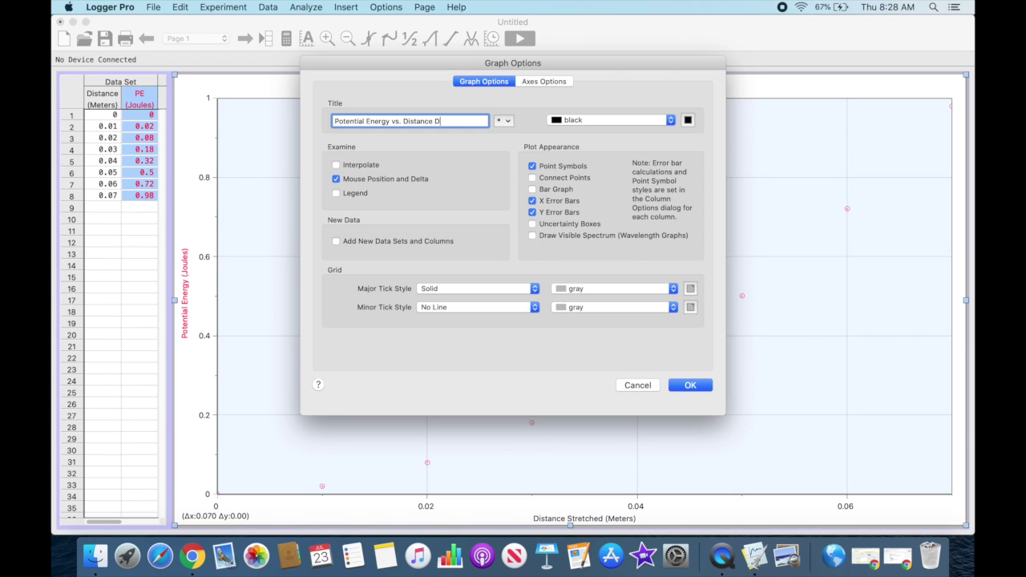
{"action": "key", "text": "BackSpace"}
{"action": "type", "text": "Stretched"}
{"action": "left_click", "coordinate": [687, 387]}
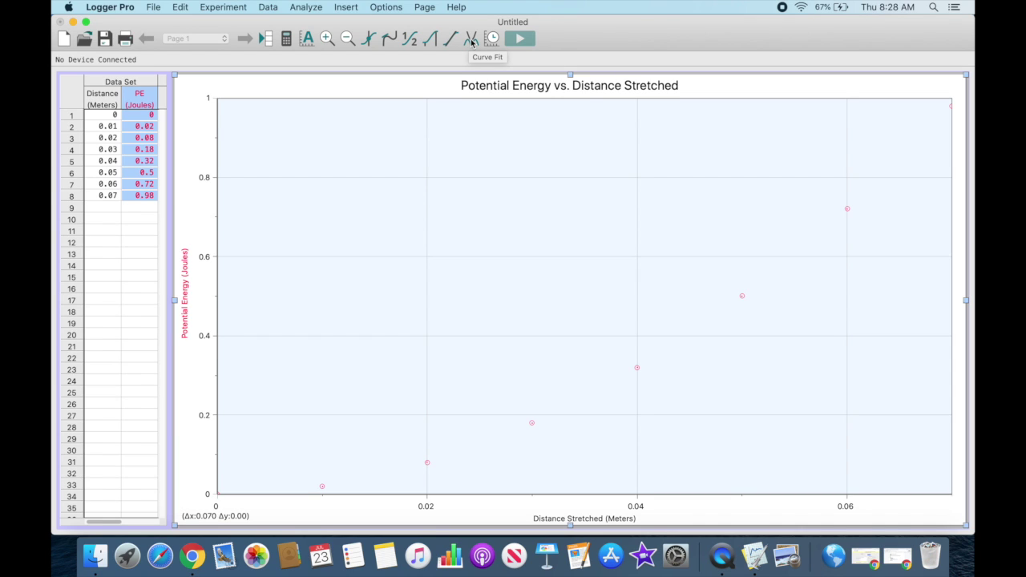
{"action": "left_click", "coordinate": [307, 7]}
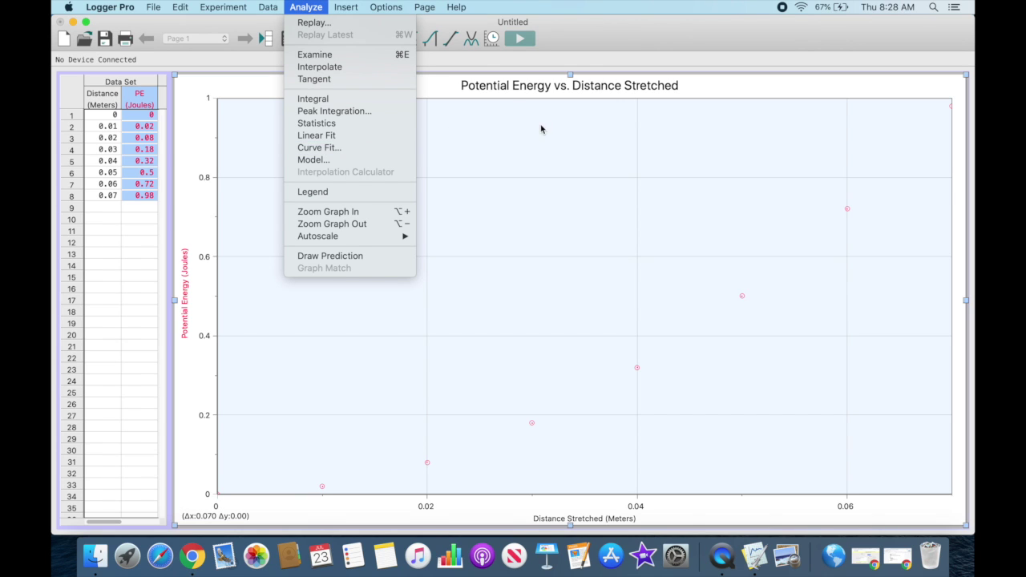
{"action": "left_click", "coordinate": [708, 87]}
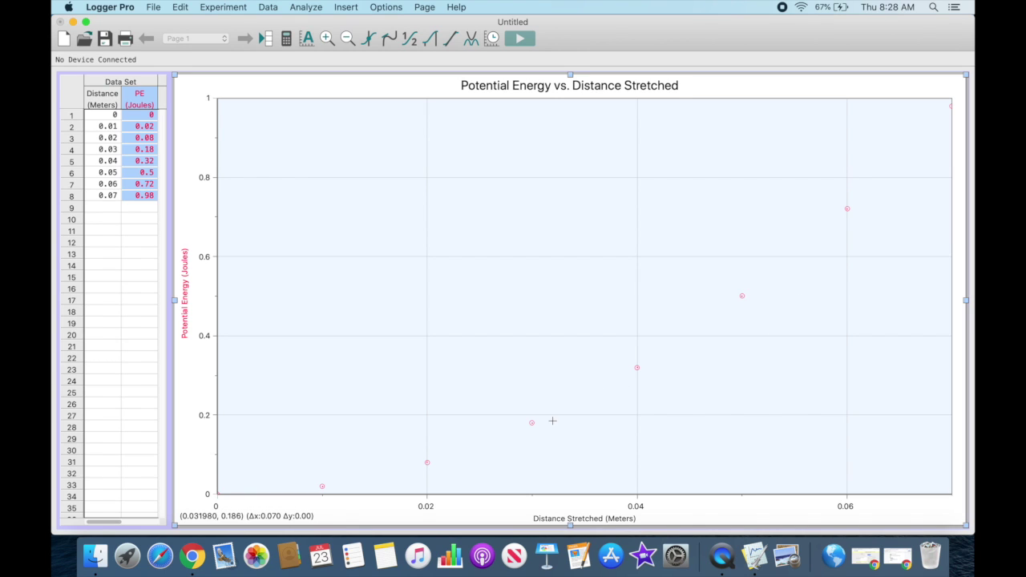
{"action": "left_click", "coordinate": [472, 41]}
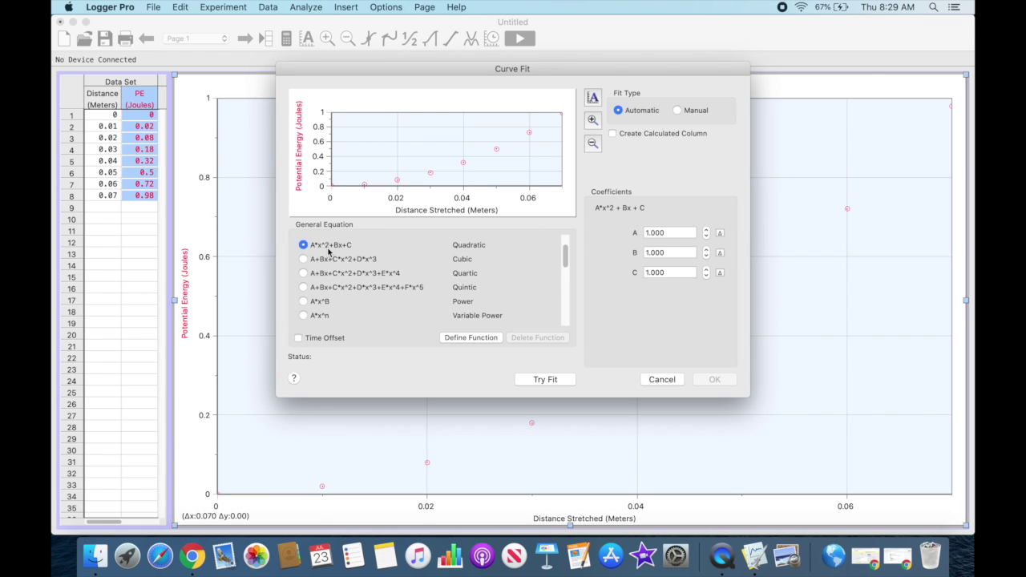
Apply the A*x^2+Bx+C quadratic curve fit to the data, giving A = 200.0 and correlation 1.000
{"action": "scroll", "coordinate": [500, 295], "scroll_direction": "up", "scroll_amount": 2}
{"action": "scroll", "coordinate": [500, 294], "scroll_direction": "down", "scroll_amount": 10}
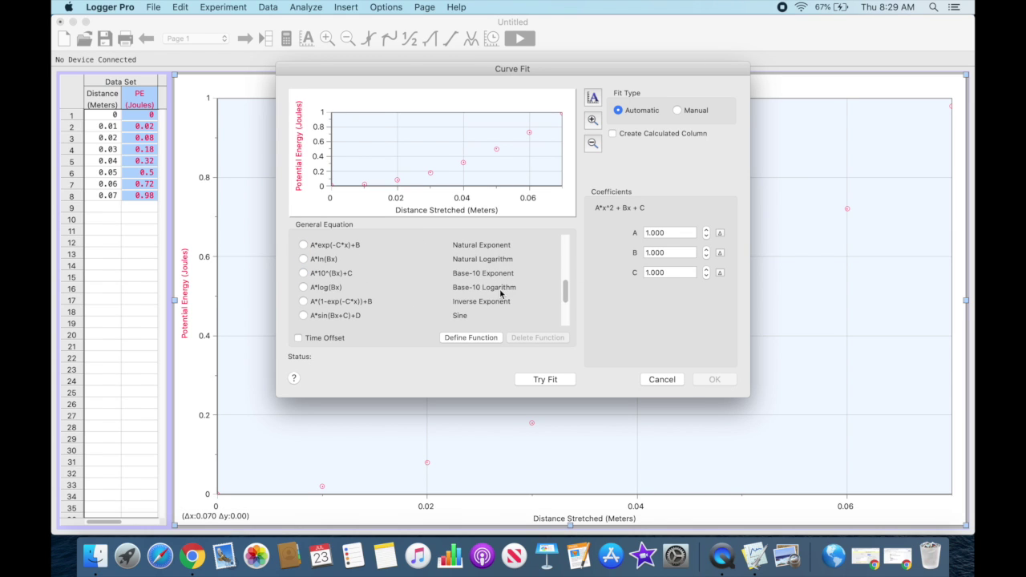
{"action": "scroll", "coordinate": [501, 295], "scroll_direction": "down", "scroll_amount": 5}
{"action": "scroll", "coordinate": [501, 294], "scroll_direction": "up", "scroll_amount": 15}
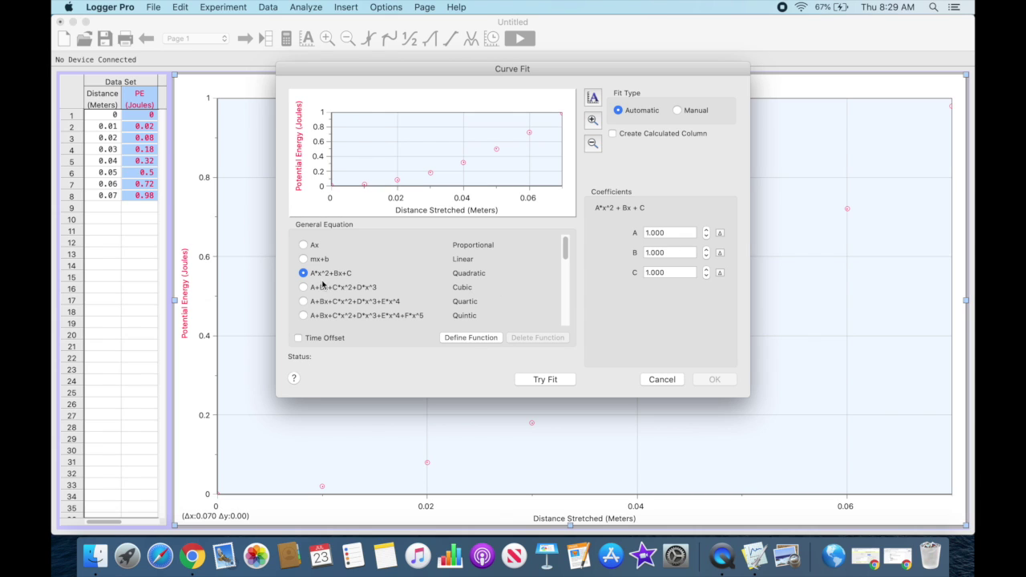
{"action": "left_click", "coordinate": [547, 380]}
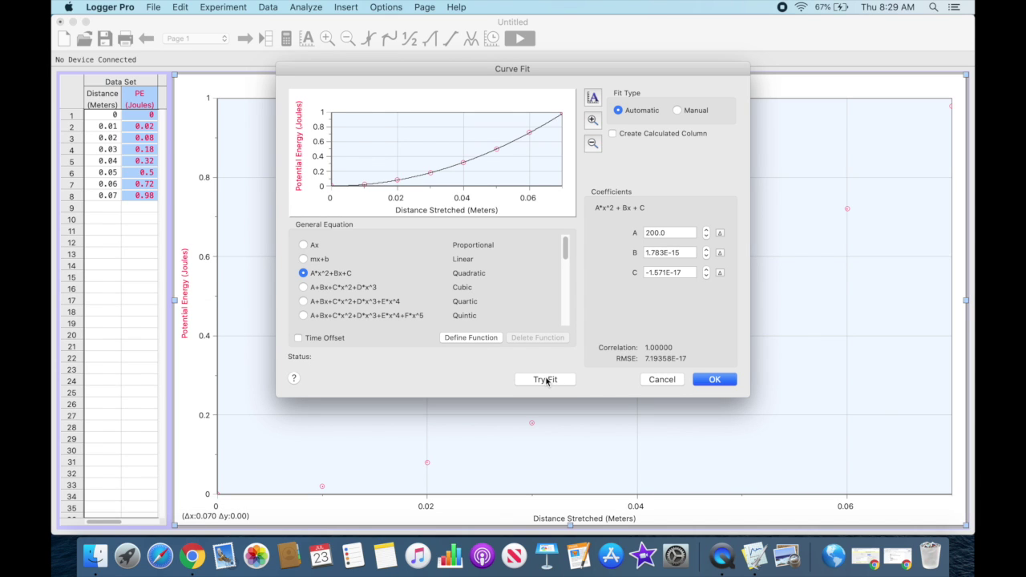
{"action": "left_click", "coordinate": [714, 380]}
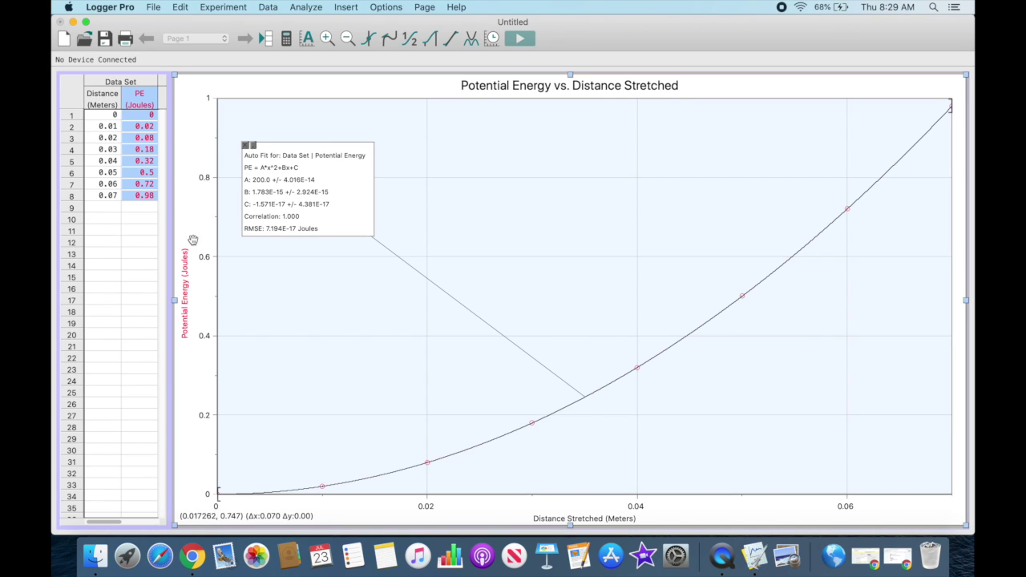
Drag the Auto Fit results box from the upper left to the graph's center
{"action": "left_click", "coordinate": [344, 181]}
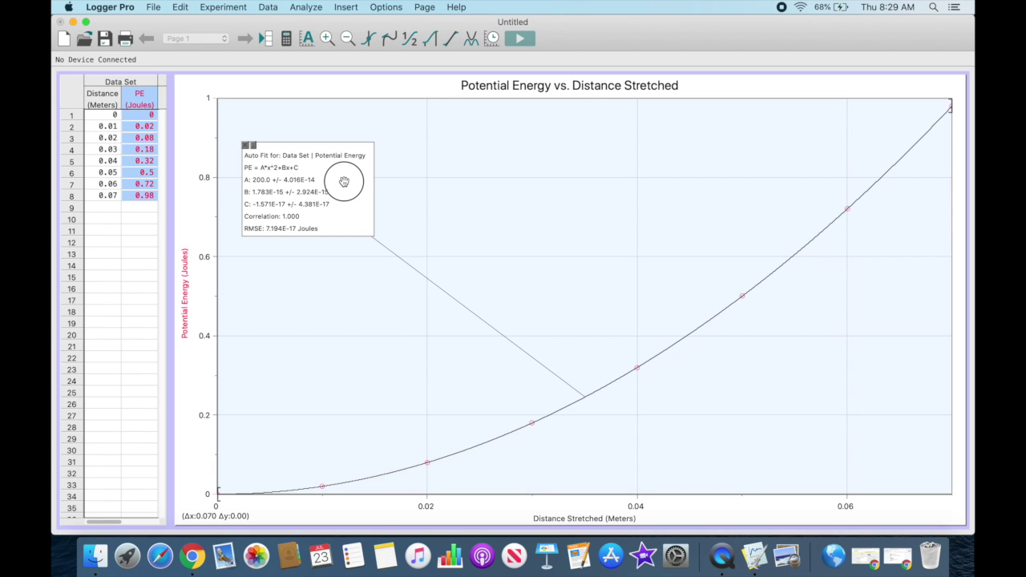
{"action": "mouse_move", "coordinate": [344, 181]}
{"action": "left_mouse_down"}
{"action": "mouse_move", "coordinate": [425, 191]}
{"action": "mouse_move", "coordinate": [480, 236]}
{"action": "mouse_move", "coordinate": [579, 254]}
{"action": "left_mouse_up"}
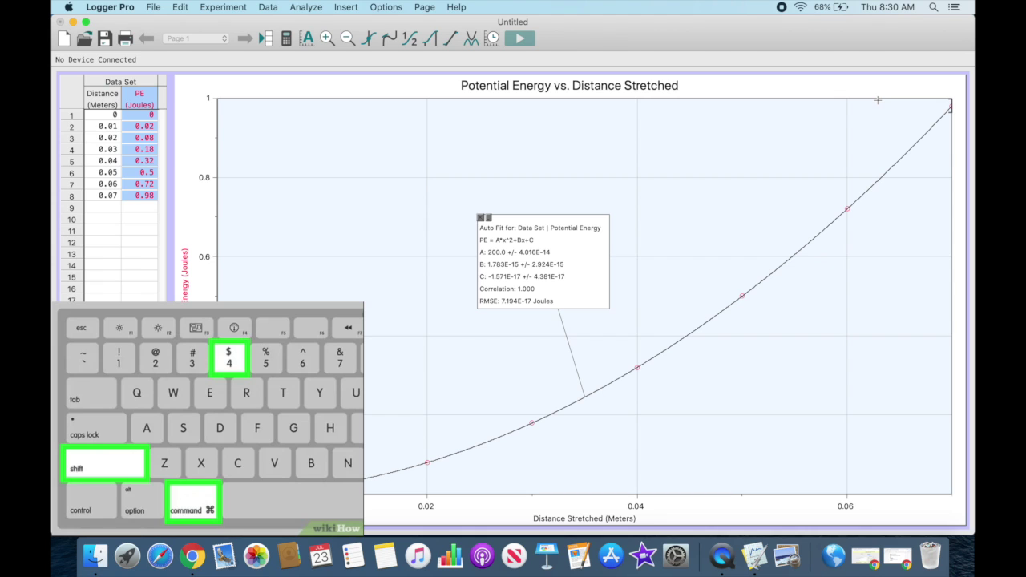
Take a region screenshot of the whole fitted graph and bring up the Lab Report Example document
{"action": "key", "text": "super+shift+4"}
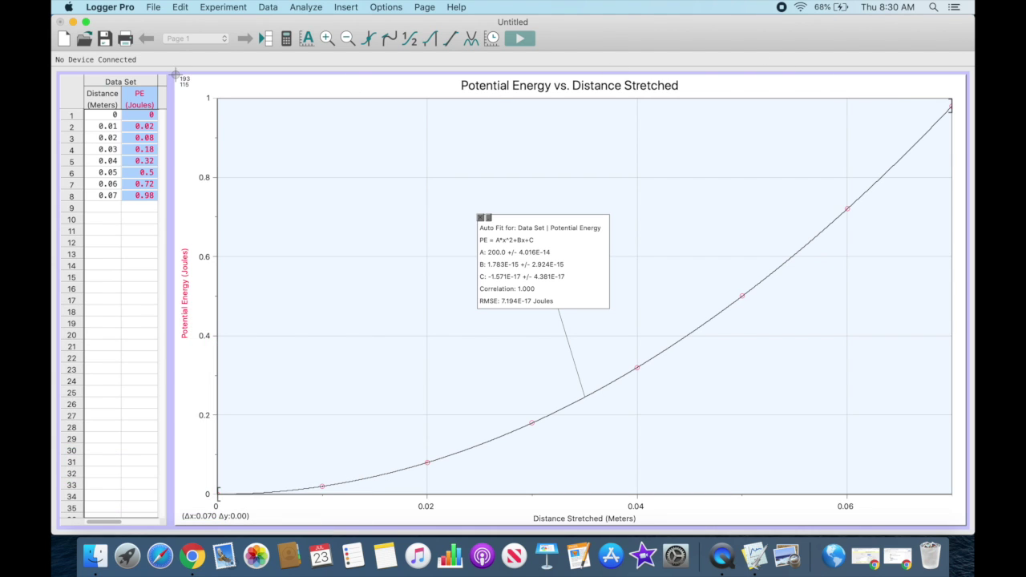
{"action": "left_click_drag", "start_coordinate": [175, 76], "coordinate": [962, 523]}
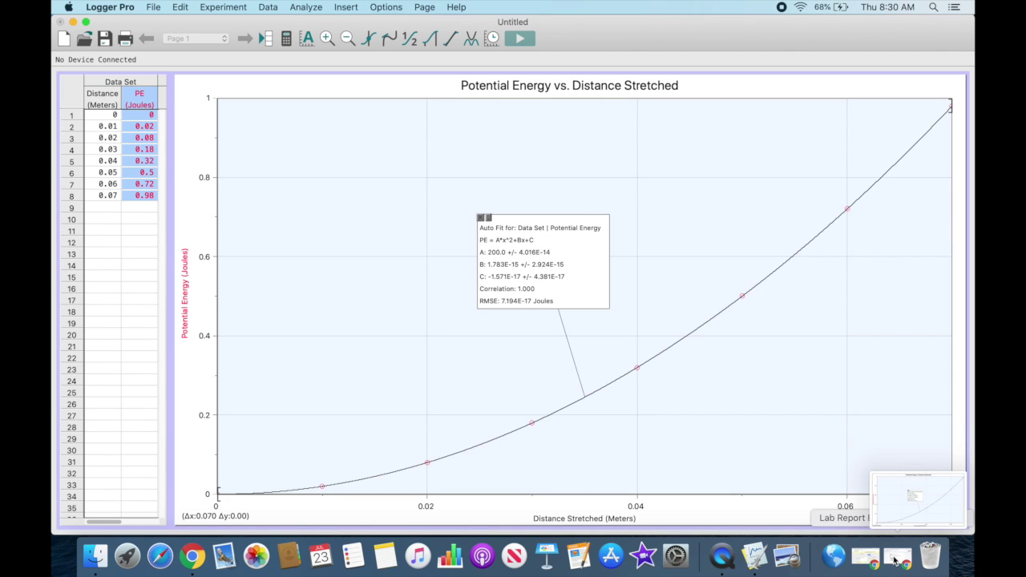
{"action": "left_click", "coordinate": [896, 560]}
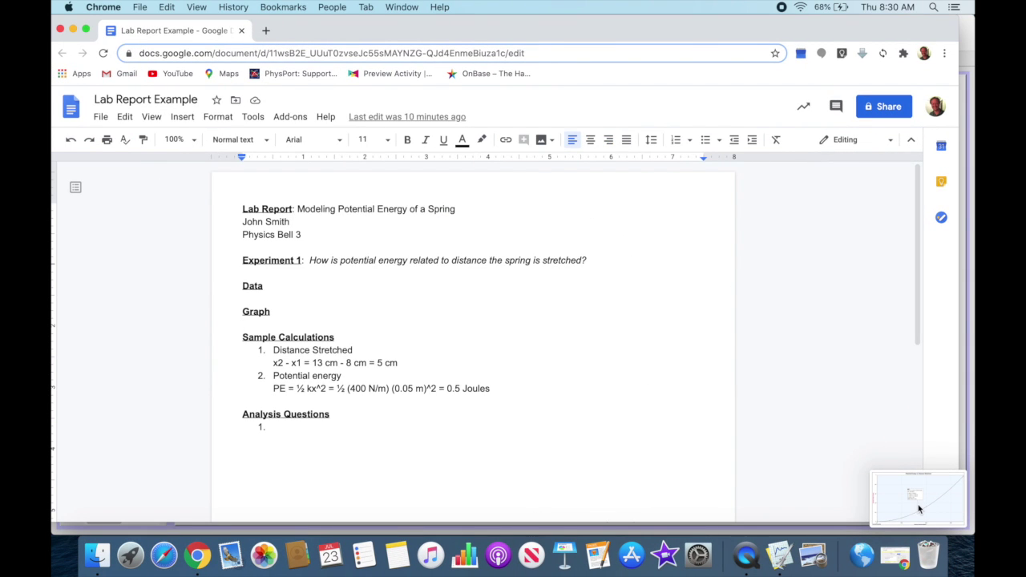
Insert the graph screenshot under the Graph heading, shrink it, and place the cursor below Data
{"action": "left_click_drag", "start_coordinate": [919, 507], "coordinate": [386, 328]}
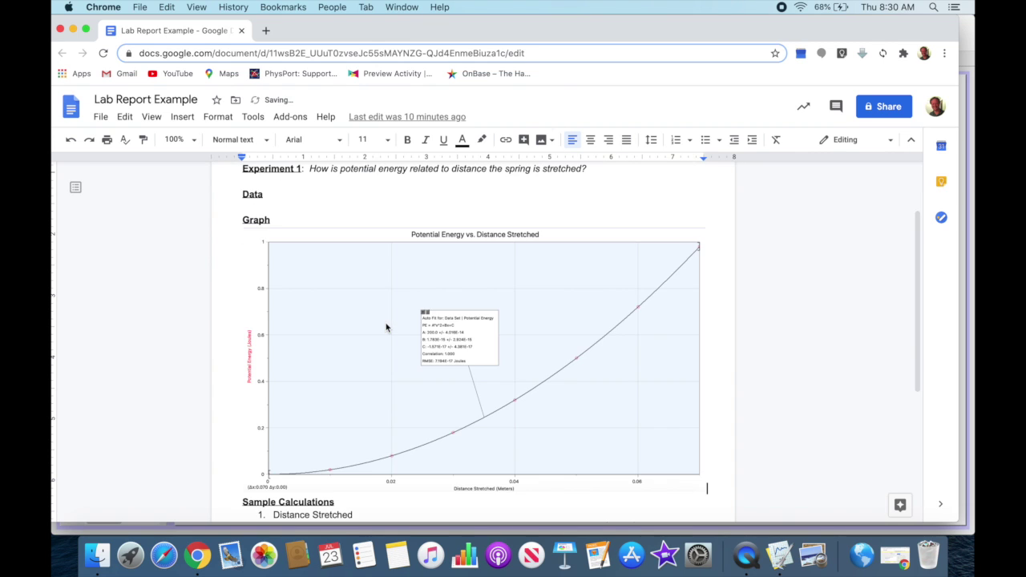
{"action": "left_click", "coordinate": [544, 405]}
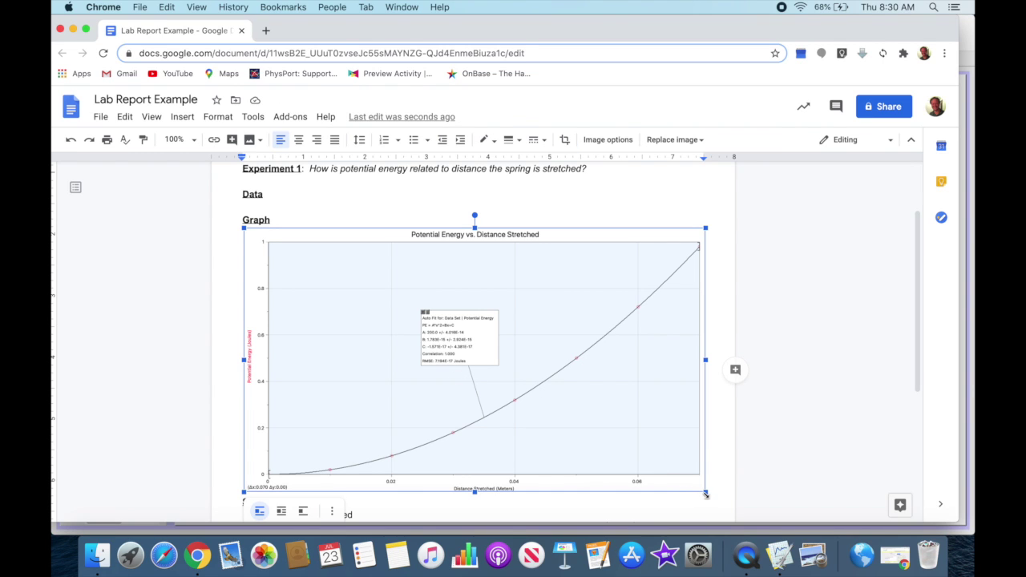
{"action": "left_click_drag", "start_coordinate": [705, 494], "coordinate": [651, 467]}
{"action": "scroll", "coordinate": [651, 466], "scroll_direction": "up", "scroll_amount": 2}
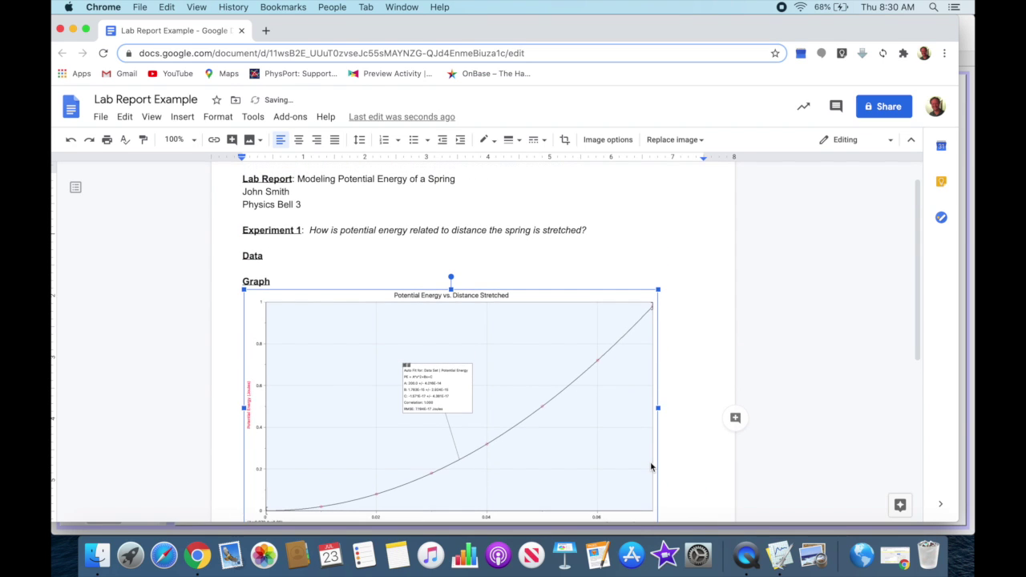
{"action": "left_click", "coordinate": [259, 267]}
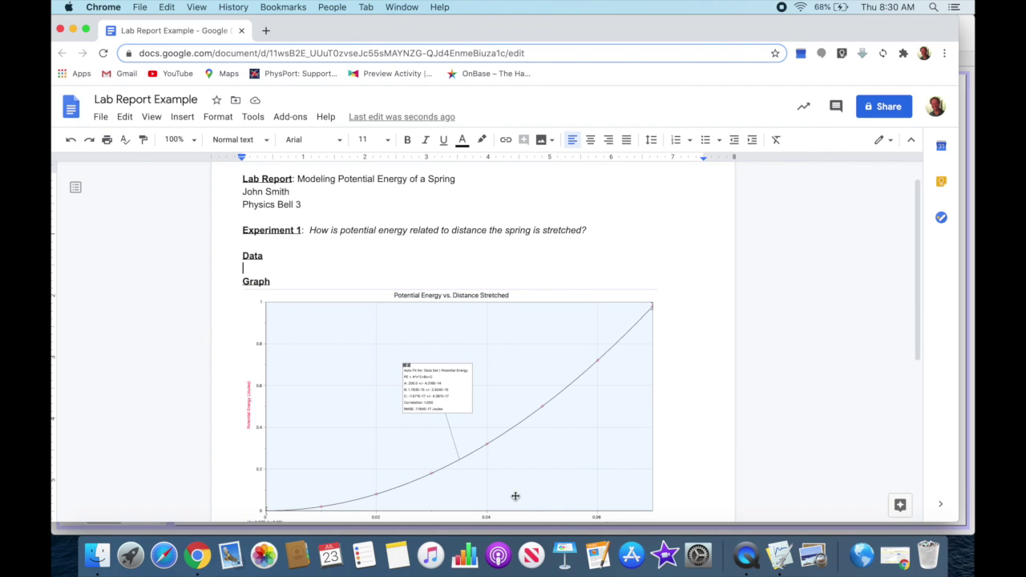
{"action": "left_click", "coordinate": [778, 562]}
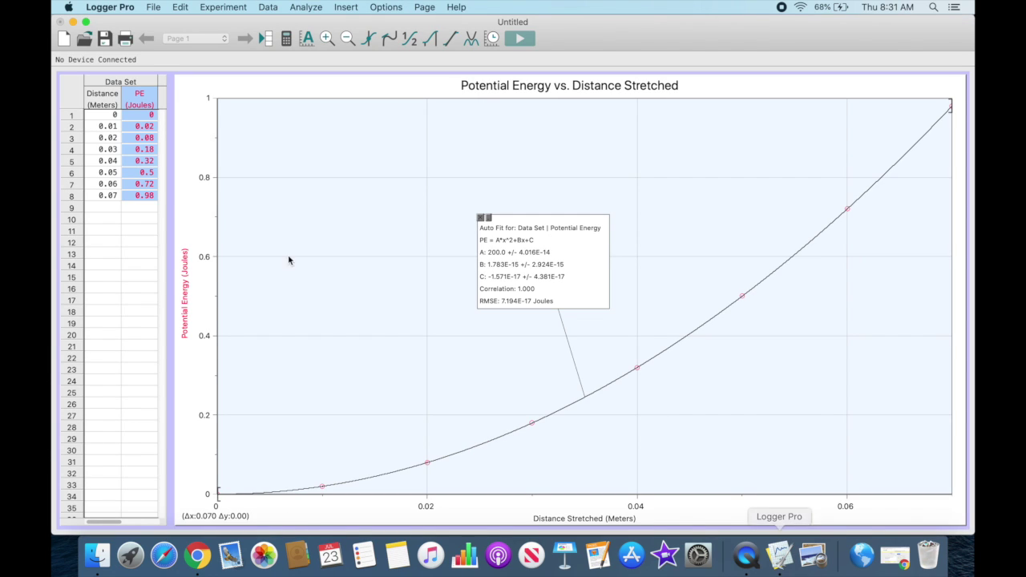
Screenshot all eight rows of the Distance and PE data table, then bring the report forward
{"action": "left_click", "coordinate": [134, 287]}
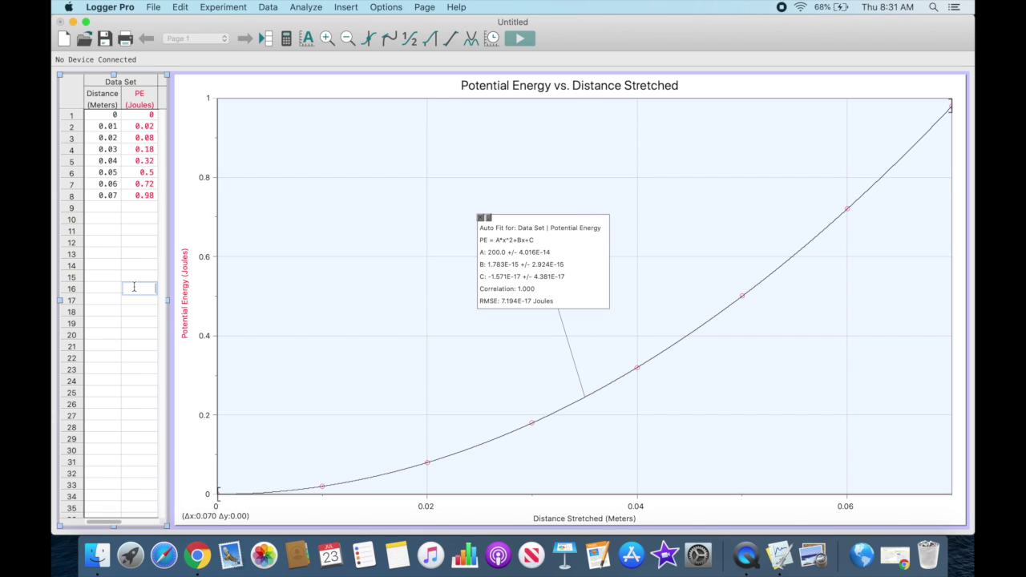
{"action": "mouse_move", "coordinate": [89, 104]}
{"action": "left_mouse_down"}
{"action": "mouse_move", "coordinate": [143, 138]}
{"action": "mouse_move", "coordinate": [183, 195]}
{"action": "mouse_move", "coordinate": [160, 211]}
{"action": "mouse_move", "coordinate": [178, 208]}
{"action": "left_mouse_up"}
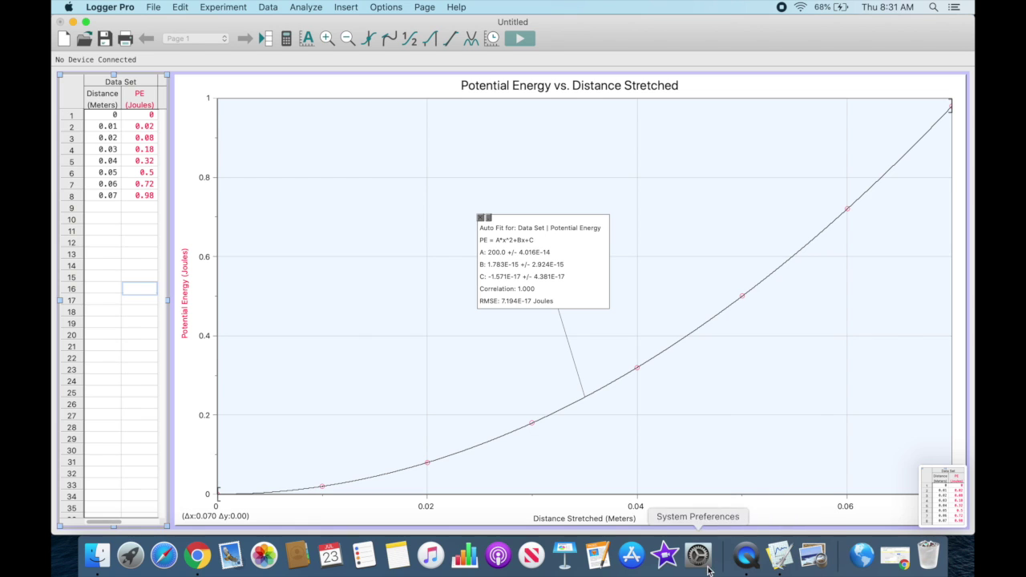
{"action": "left_click", "coordinate": [196, 555]}
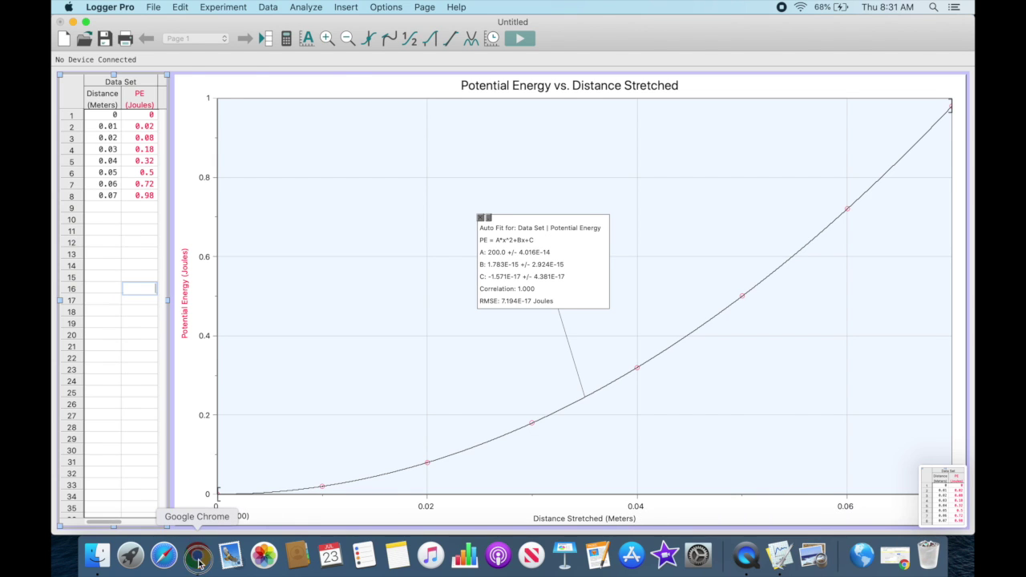
Insert the Data Set table screenshot below the Data heading and shrink it to sit above the graph
{"action": "left_click_drag", "start_coordinate": [951, 515], "coordinate": [284, 222]}
{"action": "left_click", "coordinate": [343, 333]}
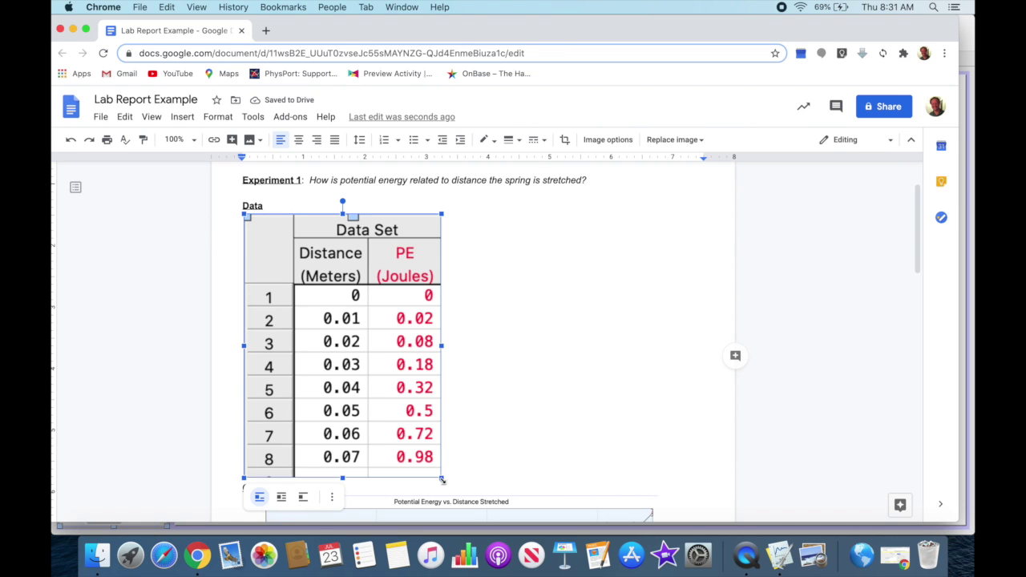
{"action": "left_click_drag", "start_coordinate": [441, 479], "coordinate": [377, 391]}
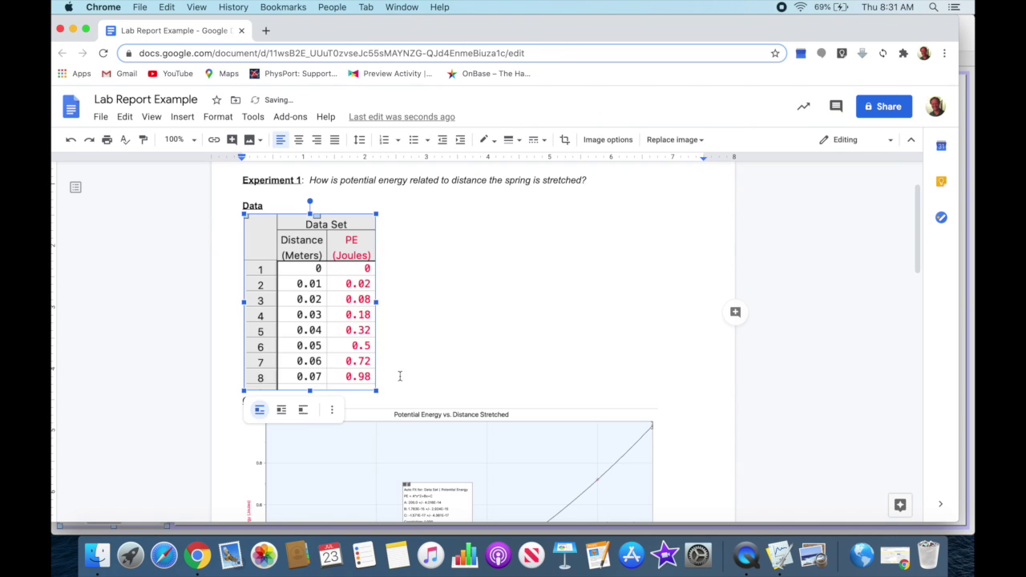
{"action": "scroll", "coordinate": [490, 349], "scroll_direction": "up", "scroll_amount": 2}
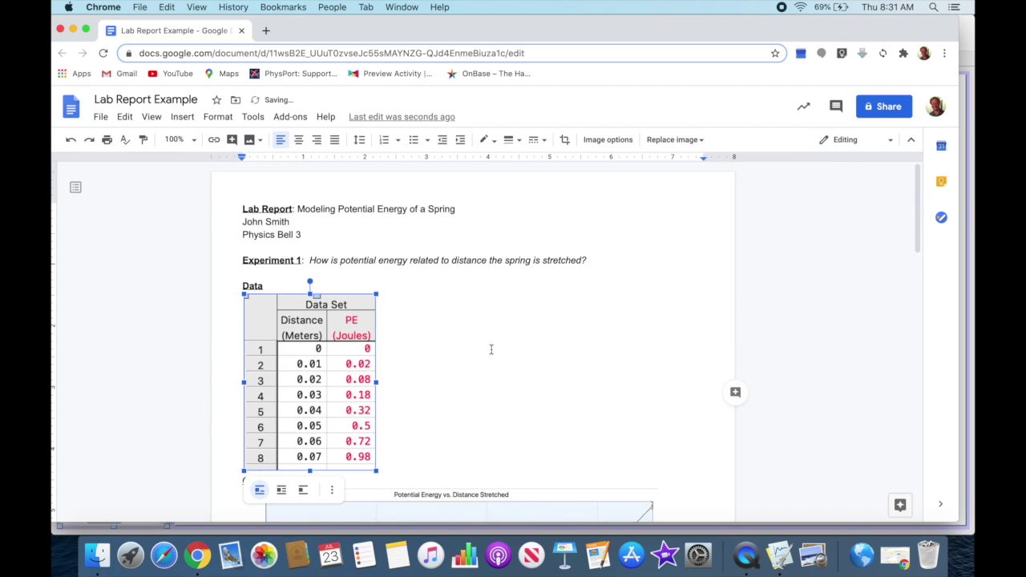
{"action": "scroll", "coordinate": [491, 349], "scroll_direction": "down", "scroll_amount": 7}
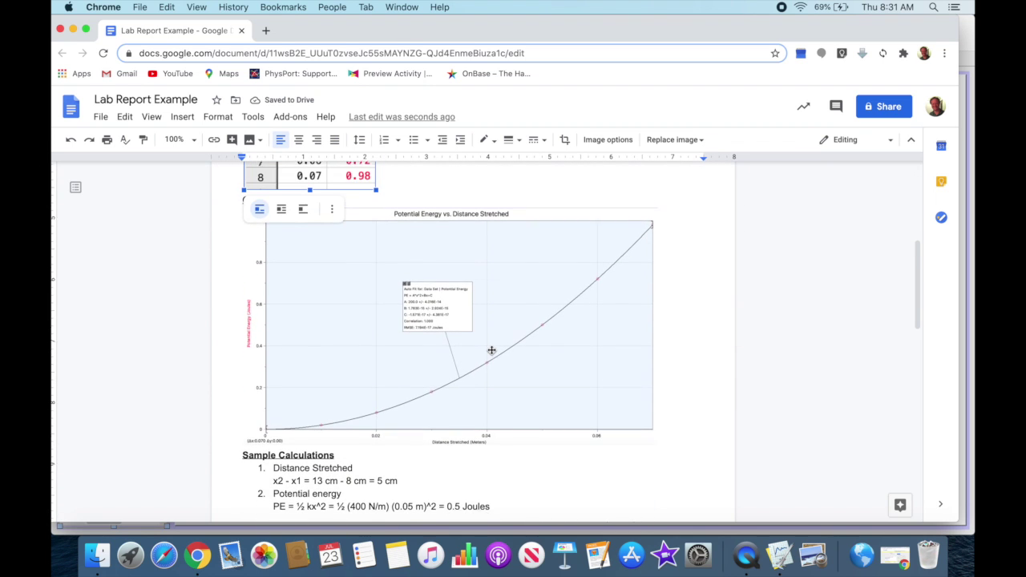
{"action": "scroll", "coordinate": [491, 350], "scroll_direction": "up", "scroll_amount": 1}
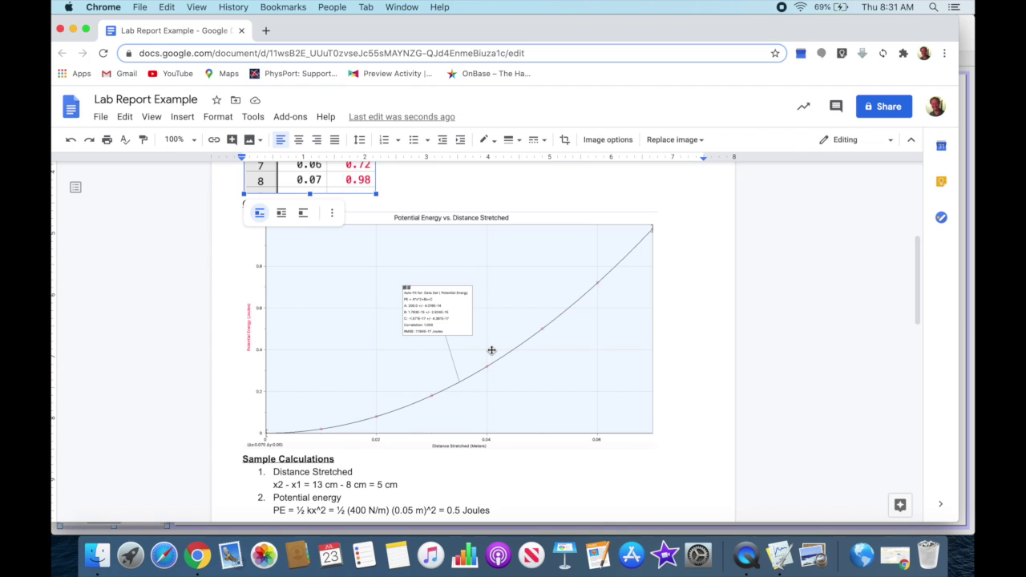